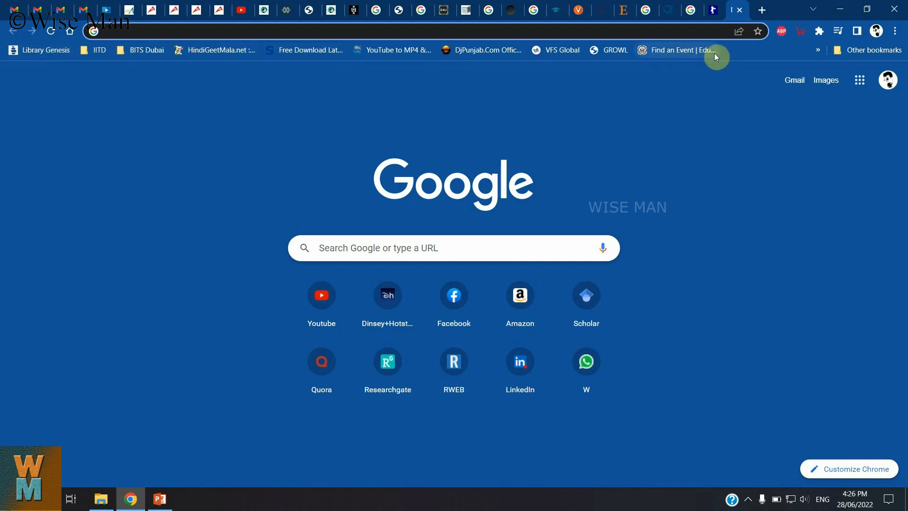
Reveal the » overflow list of bookmarks hidden beyond the bar, including the nanoHUB.org course entry
click(896, 31)
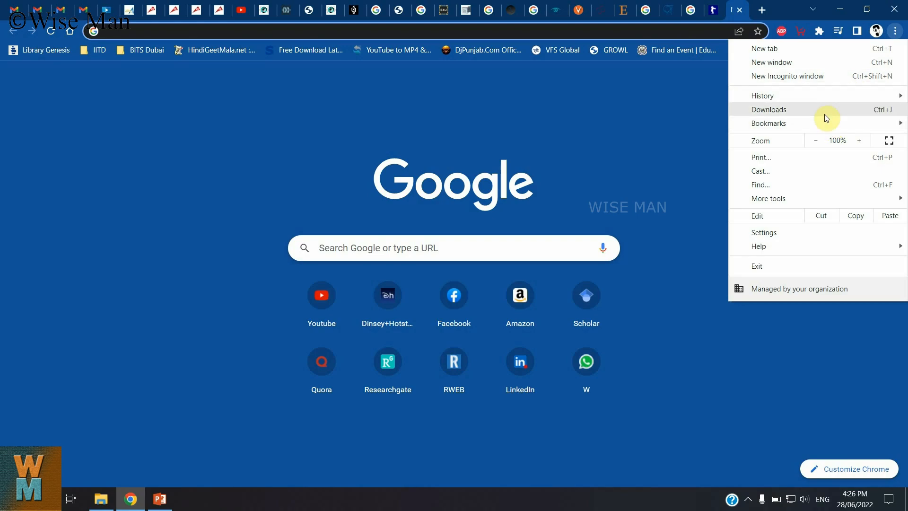
mouse_move(770, 123)
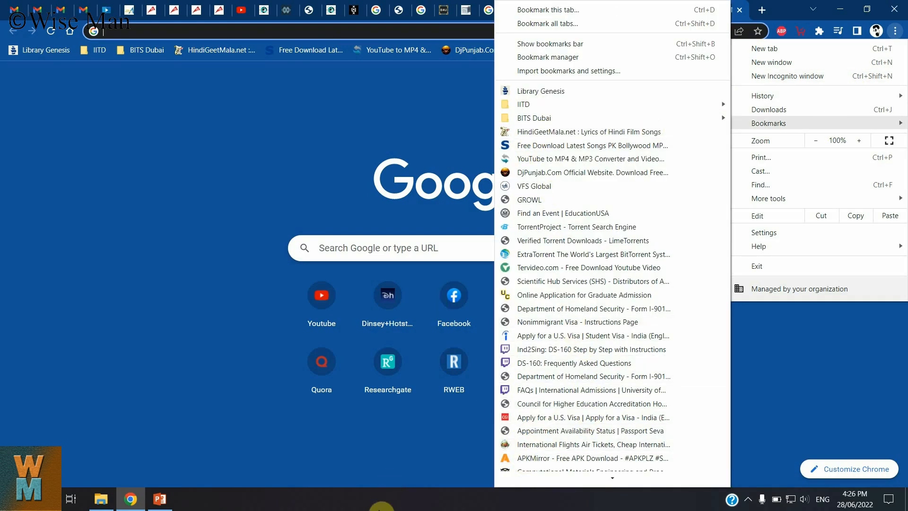
click(622, 184)
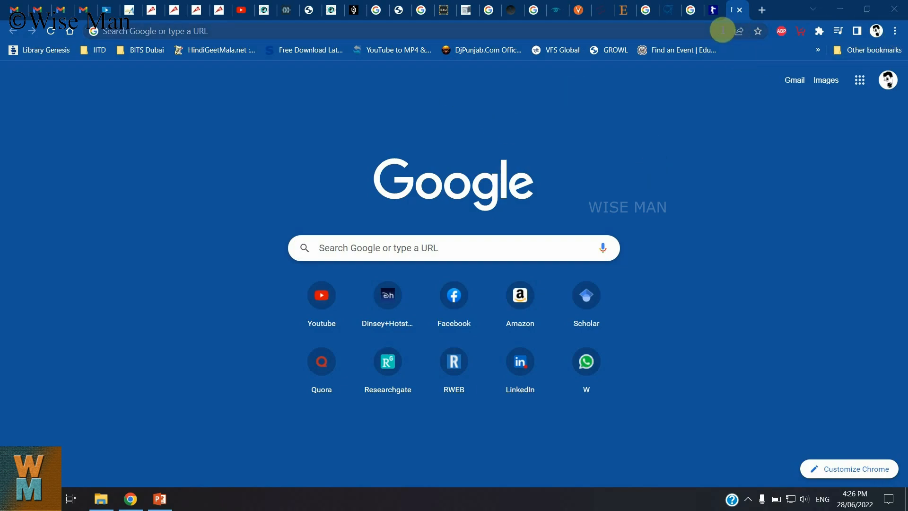
click(896, 31)
mouse_move(770, 123)
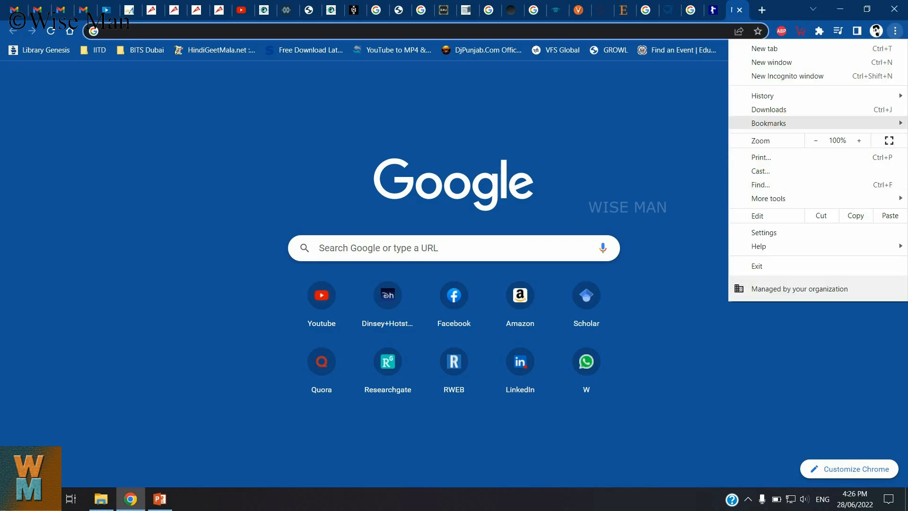
key(Escape)
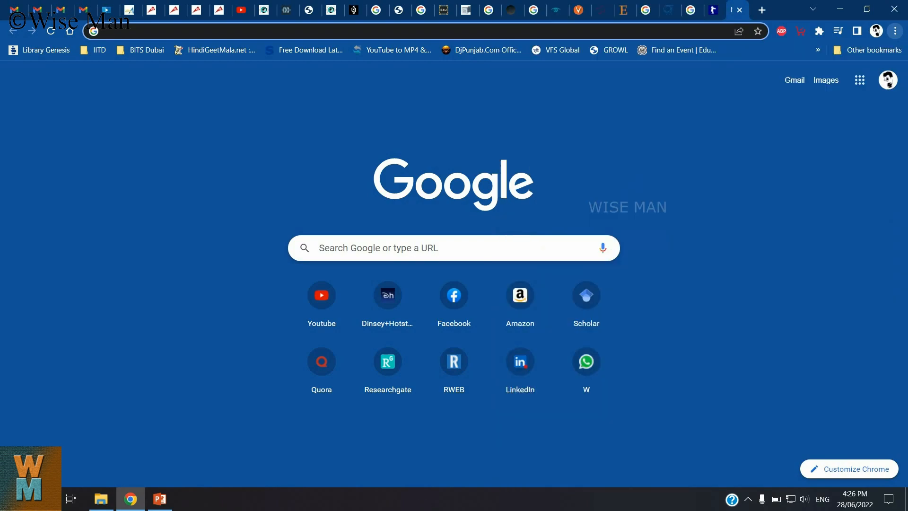
click(819, 50)
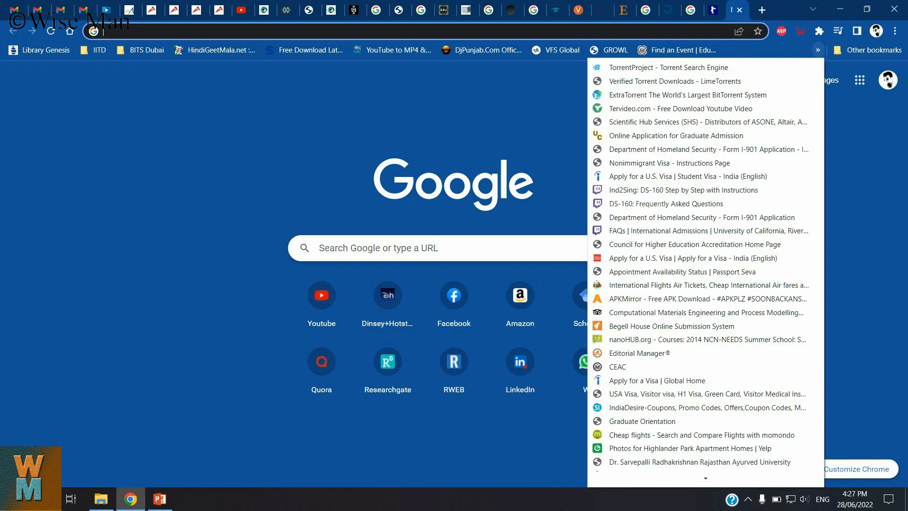
click(819, 51)
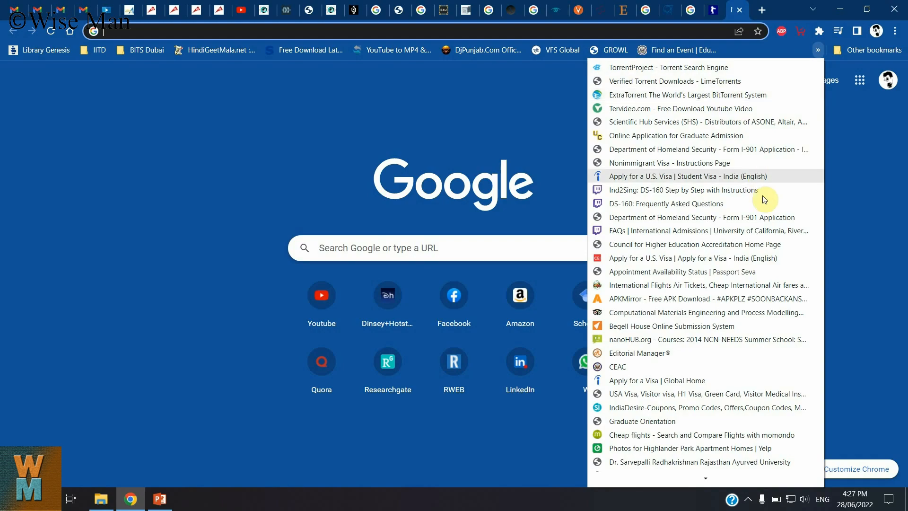
scroll(758, 285, down, 3)
scroll(743, 410, down, 3)
scroll(731, 454, down, 2)
scroll(722, 483, down, 3)
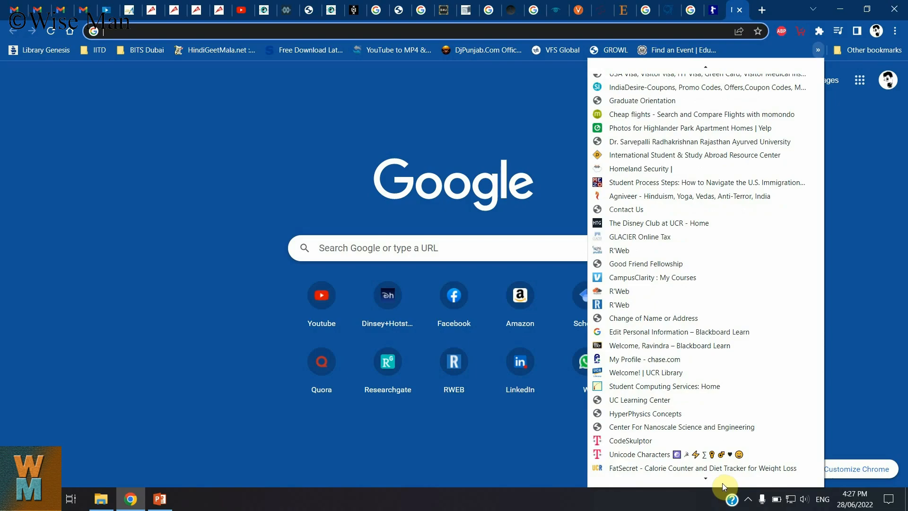
scroll(720, 483, down, 3)
scroll(720, 483, down, 3)
scroll(721, 483, down, 3)
scroll(720, 427, down, 2)
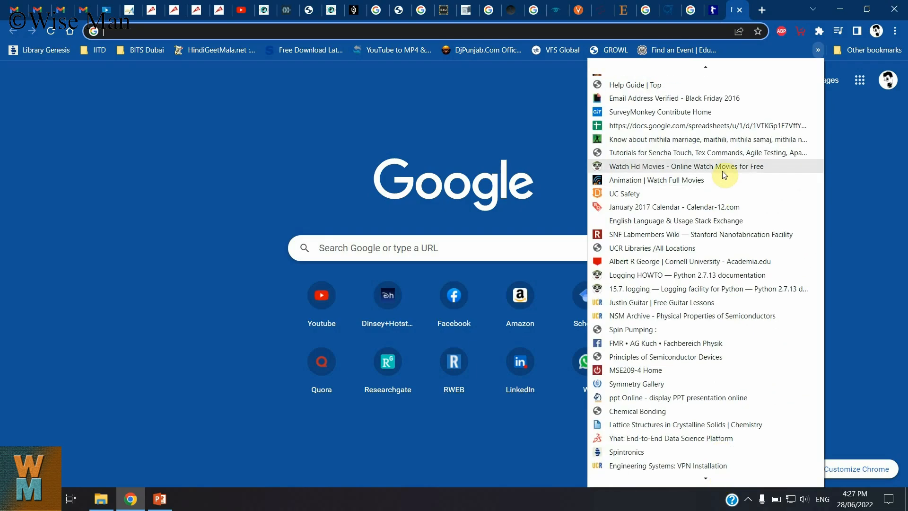
scroll(717, 213, up, 3)
scroll(717, 214, up, 4)
scroll(709, 284, up, 3)
scroll(784, 302, up, 3)
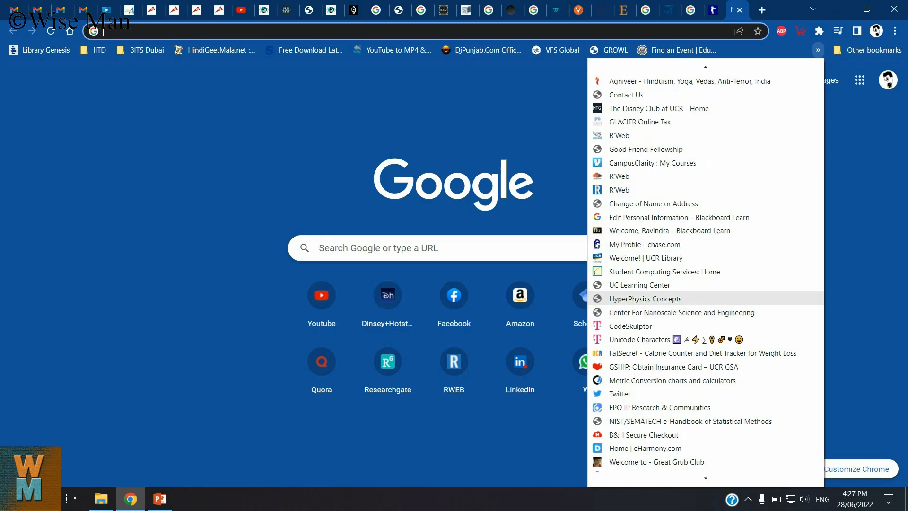
scroll(785, 305, up, 3)
scroll(786, 309, up, 3)
scroll(786, 310, up, 2)
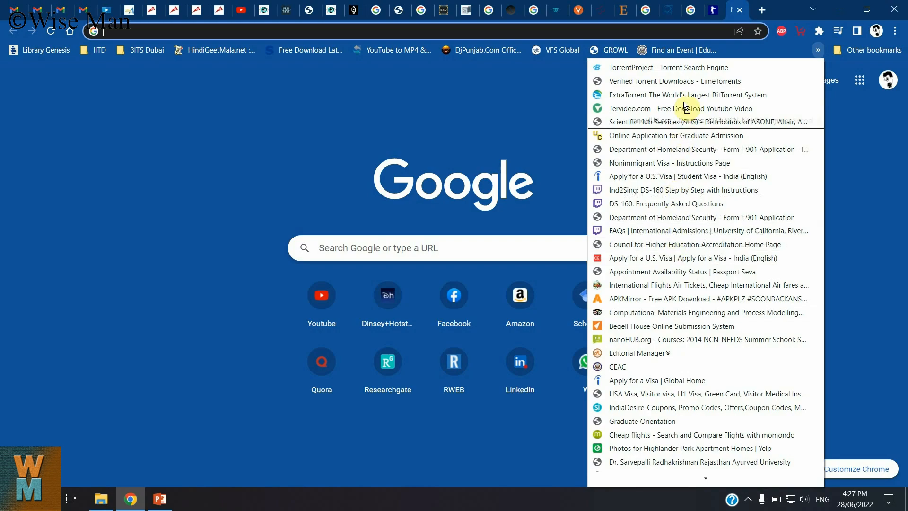
Move the nanoHUB.org bookmark from the overflow onto the bar and load its 2014 NCN-NEEDS course outline
click(734, 50)
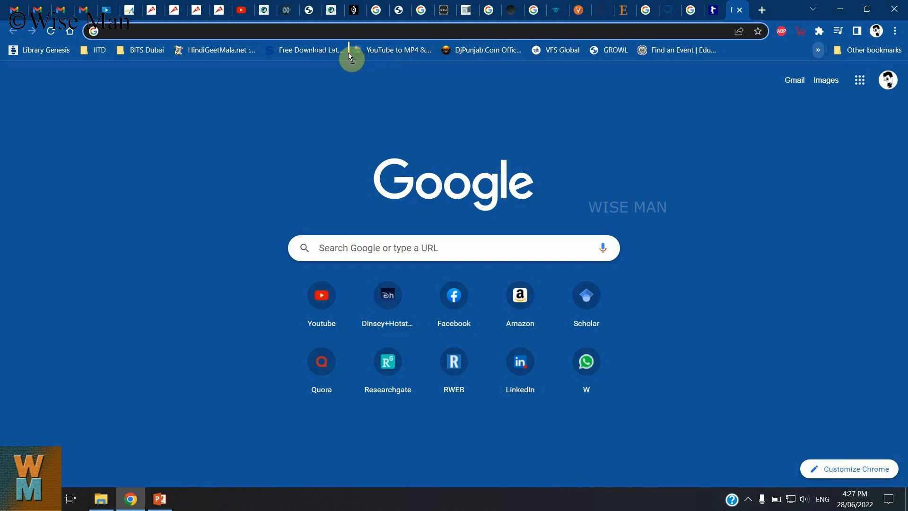
drag(348, 53, 348, 52)
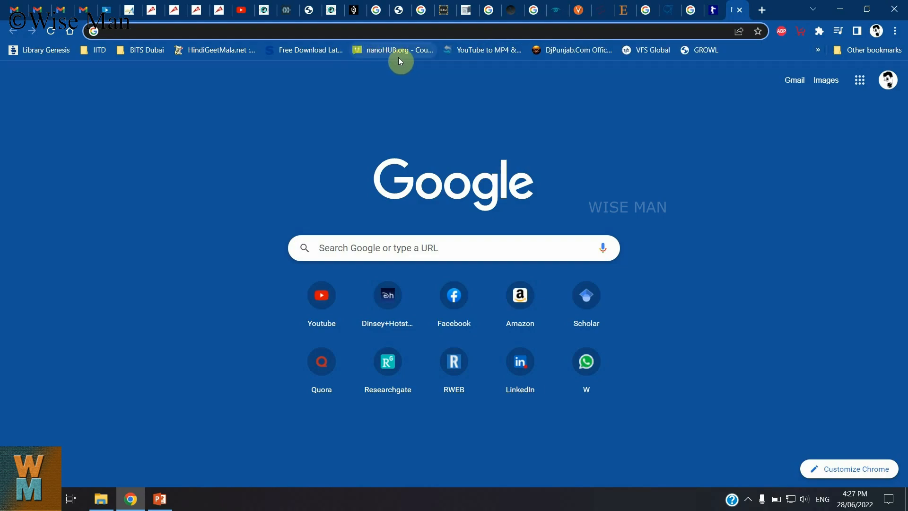
click(405, 50)
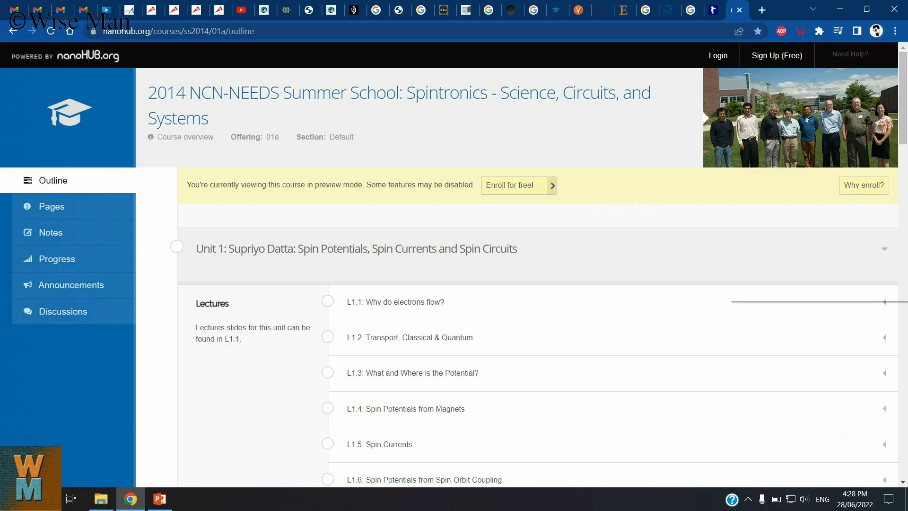
click(895, 31)
mouse_move(769, 123)
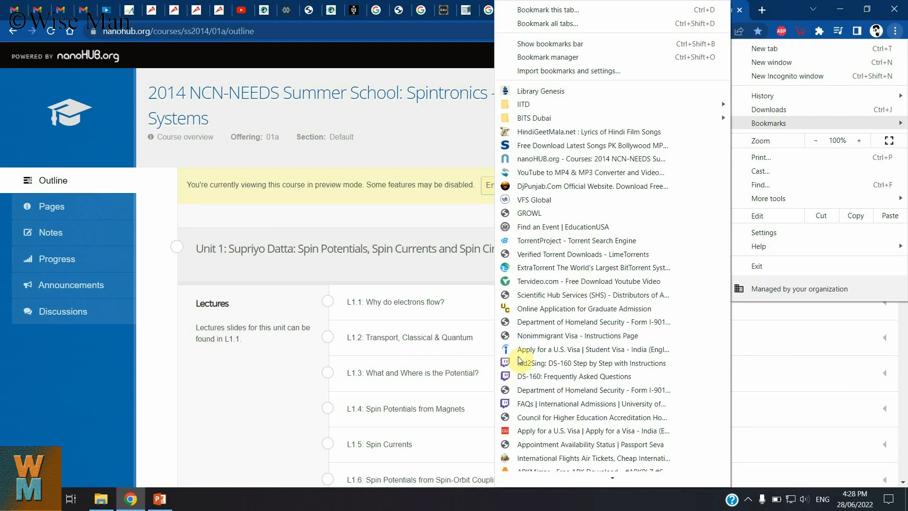
click(455, 476)
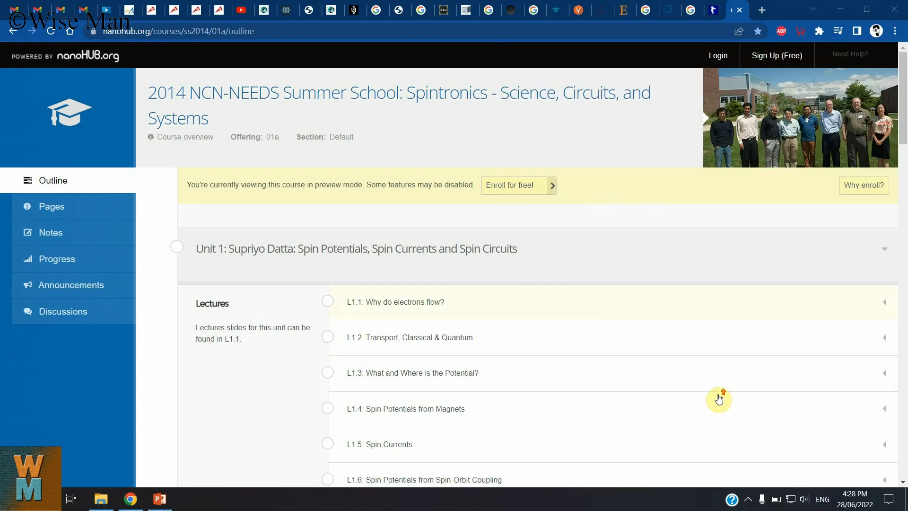
Start a fresh tab showing the bookmarks bar with the new nanoHUB.org shortcut
click(762, 10)
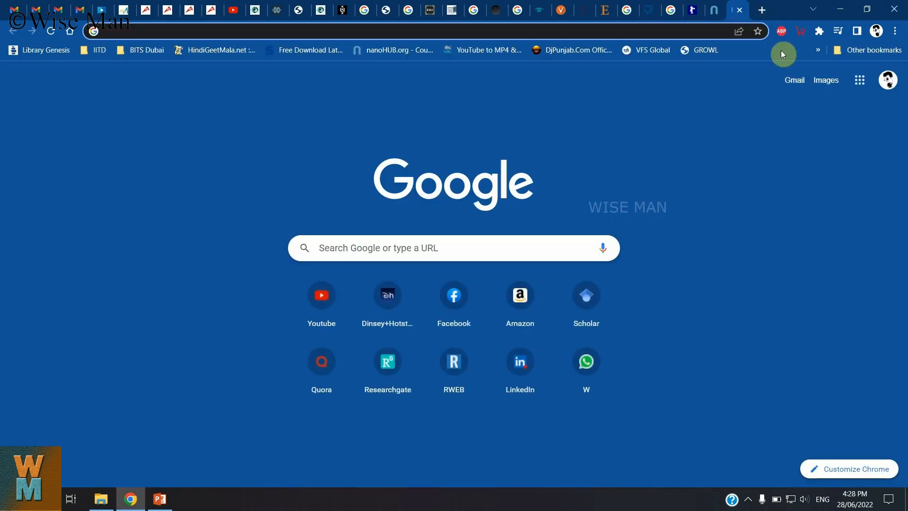